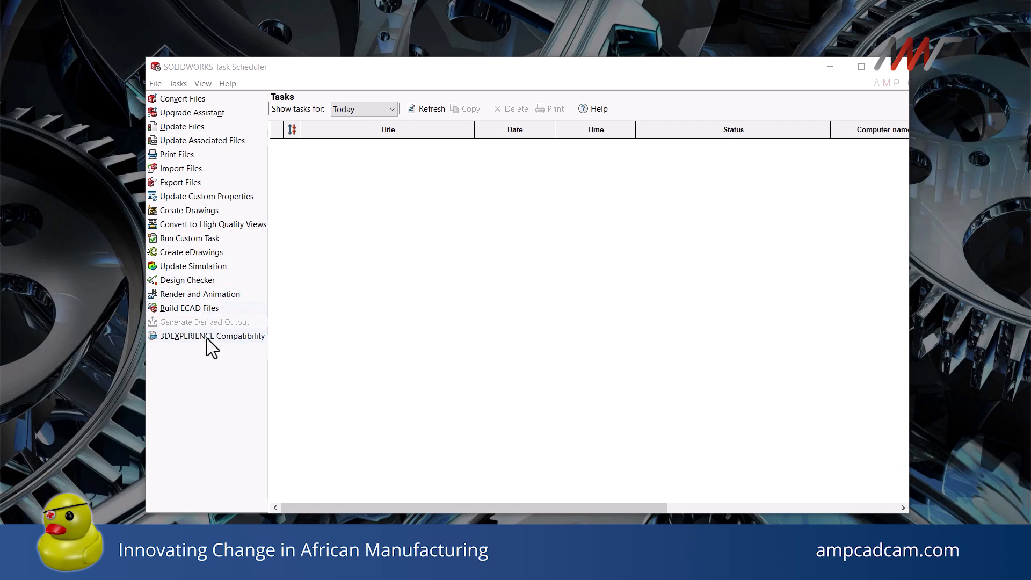
Start an Update Custom Properties task and add the Door Handle folder's files from CamA.SLDPRT through Side Cover.SLDPRT.
{"action": "left_click", "coordinate": [210, 197]}
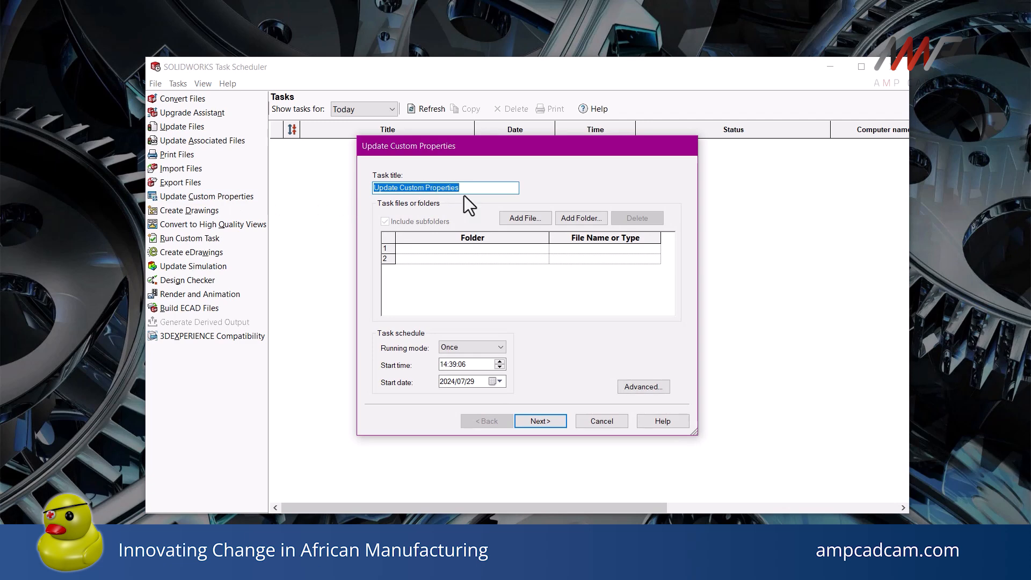
{"action": "left_click", "coordinate": [532, 218]}
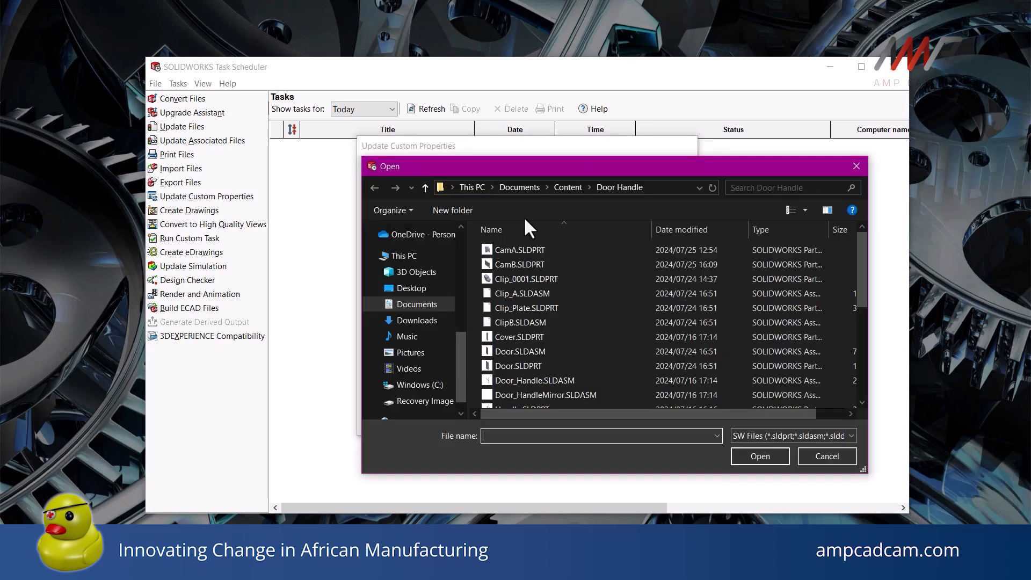
{"action": "left_click", "coordinate": [515, 251]}
{"action": "scroll", "coordinate": [509, 258], "scroll_direction": "down", "scroll_amount": 4}
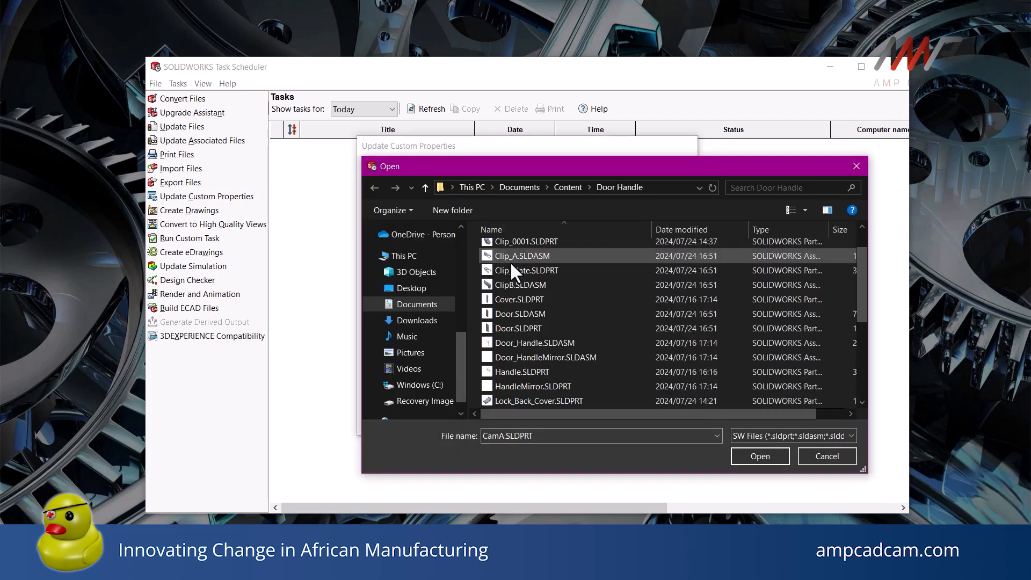
{"action": "scroll", "coordinate": [510, 298], "scroll_direction": "down", "scroll_amount": 1}
{"action": "scroll", "coordinate": [510, 302], "scroll_direction": "up", "scroll_amount": 1}
{"action": "scroll", "coordinate": [509, 308], "scroll_direction": "down", "scroll_amount": 1}
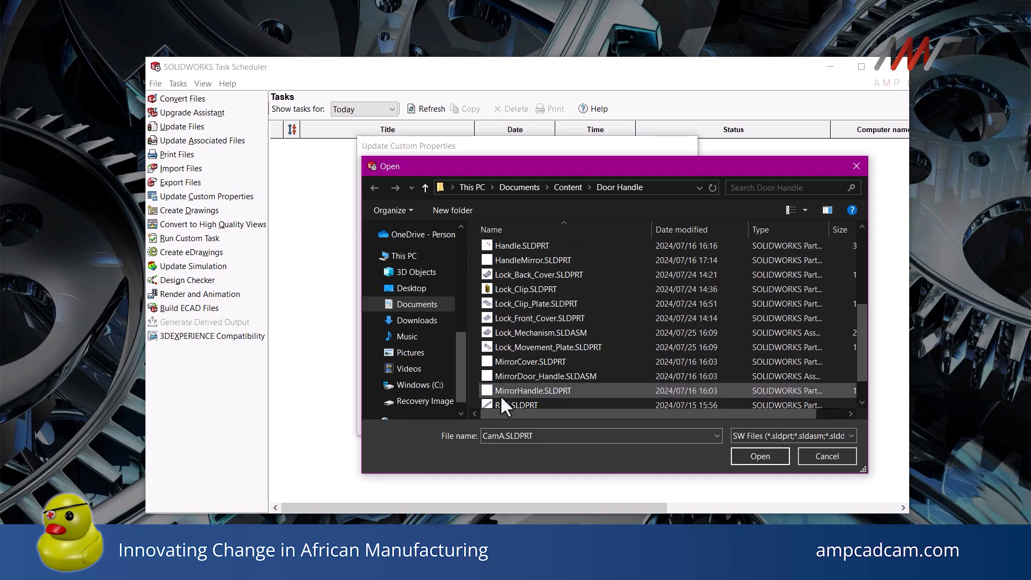
{"action": "left_click", "coordinate": [504, 385], "text": "shift"}
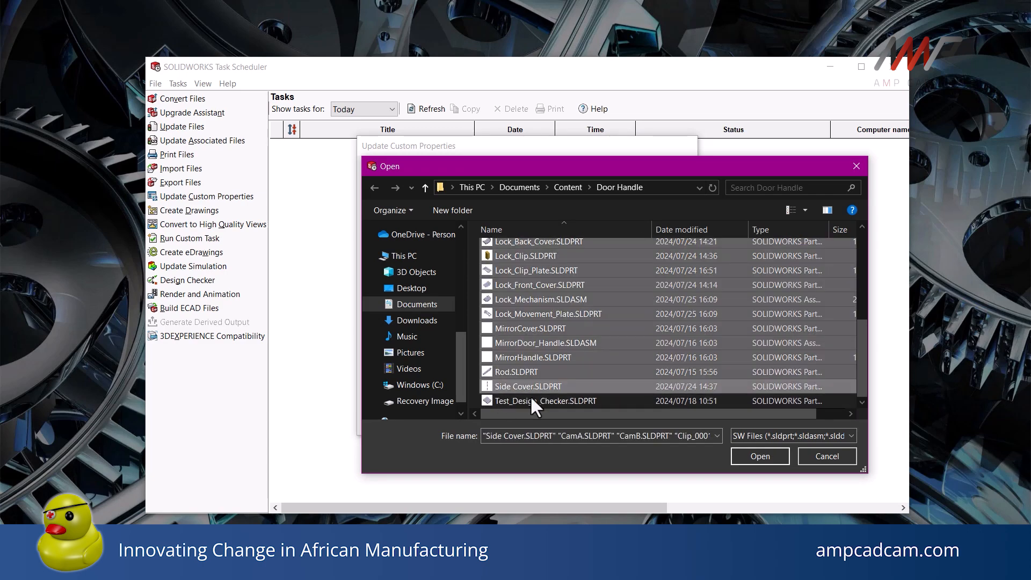
{"action": "left_click", "coordinate": [751, 450]}
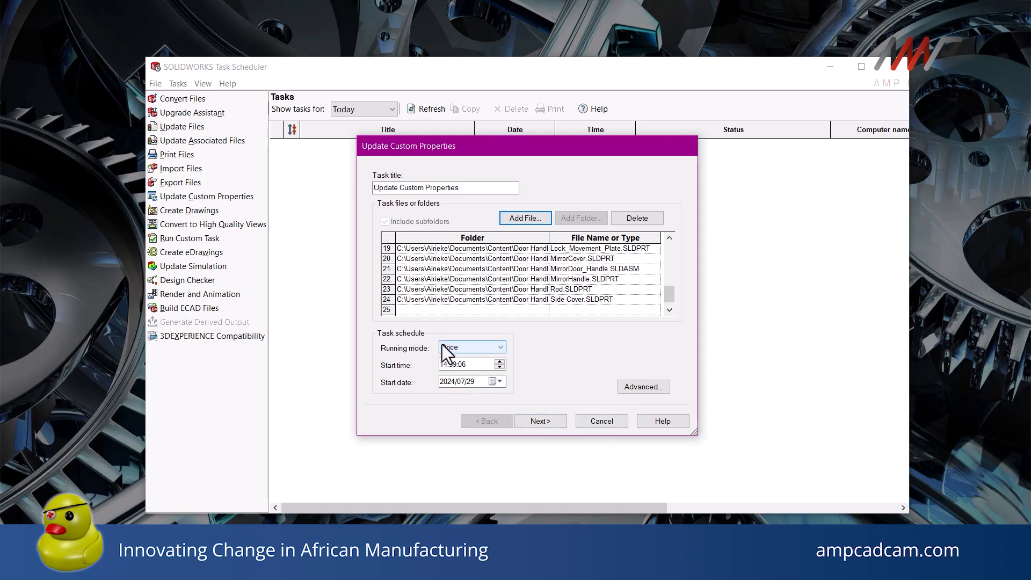
Set the task's running mode to Once and proceed to the custom property definitions.
{"action": "left_click", "coordinate": [469, 349]}
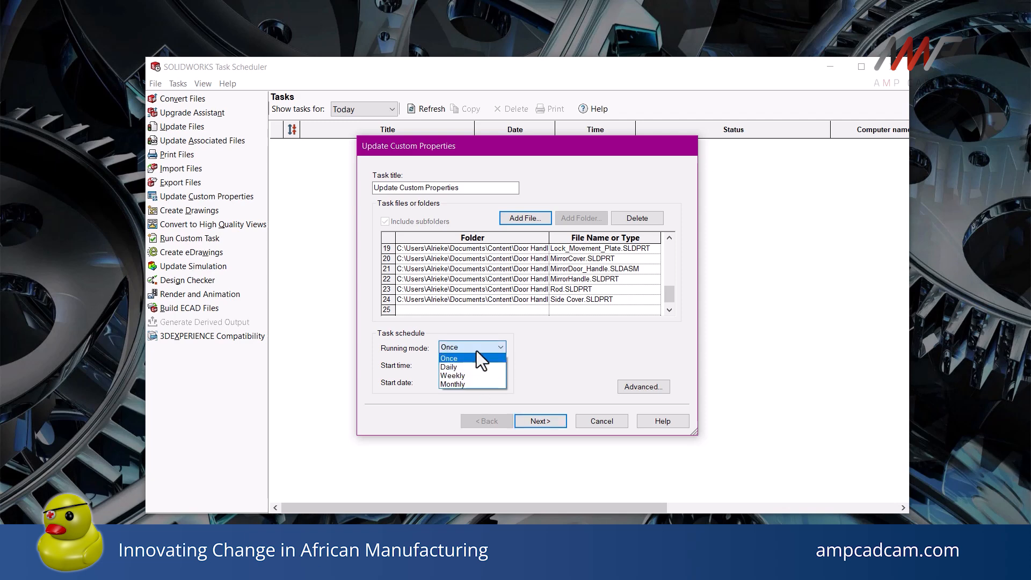
{"action": "left_click", "coordinate": [476, 357]}
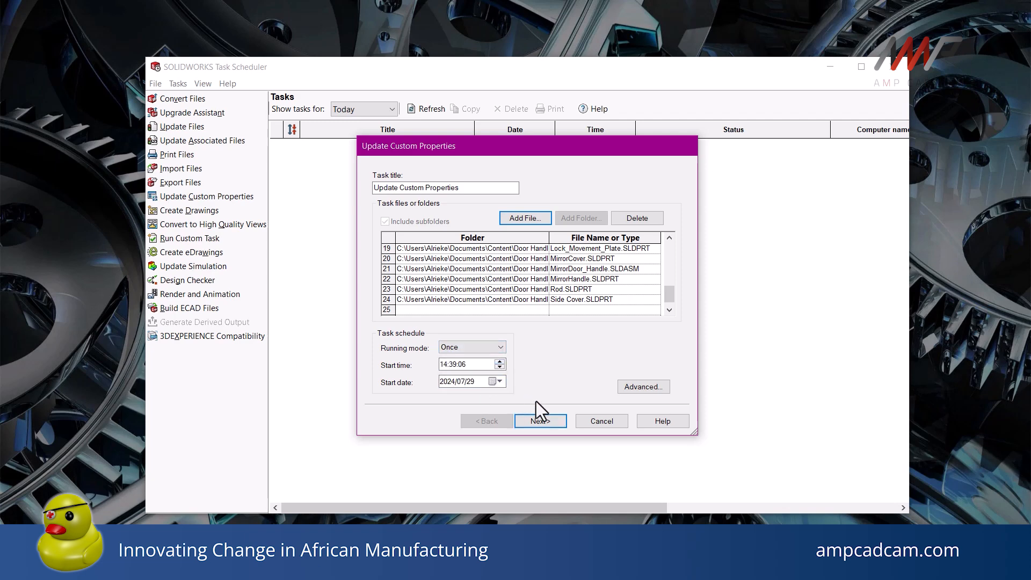
{"action": "left_click", "coordinate": [550, 416]}
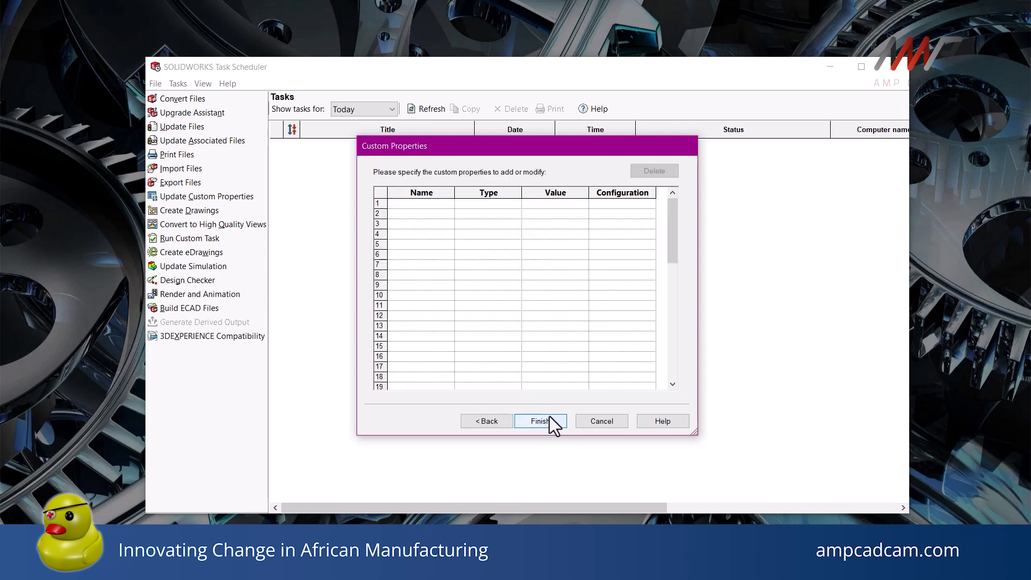
Define the first custom property as DrawnBy, with type Text and value AVS.
{"action": "left_click", "coordinate": [441, 204]}
{"action": "left_click", "coordinate": [448, 205]}
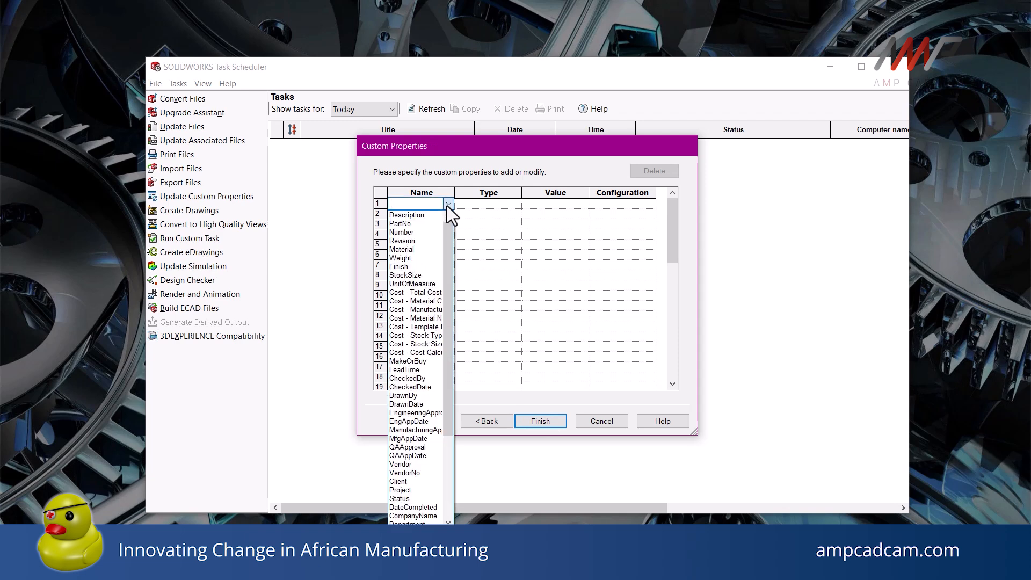
{"action": "left_click", "coordinate": [428, 396]}
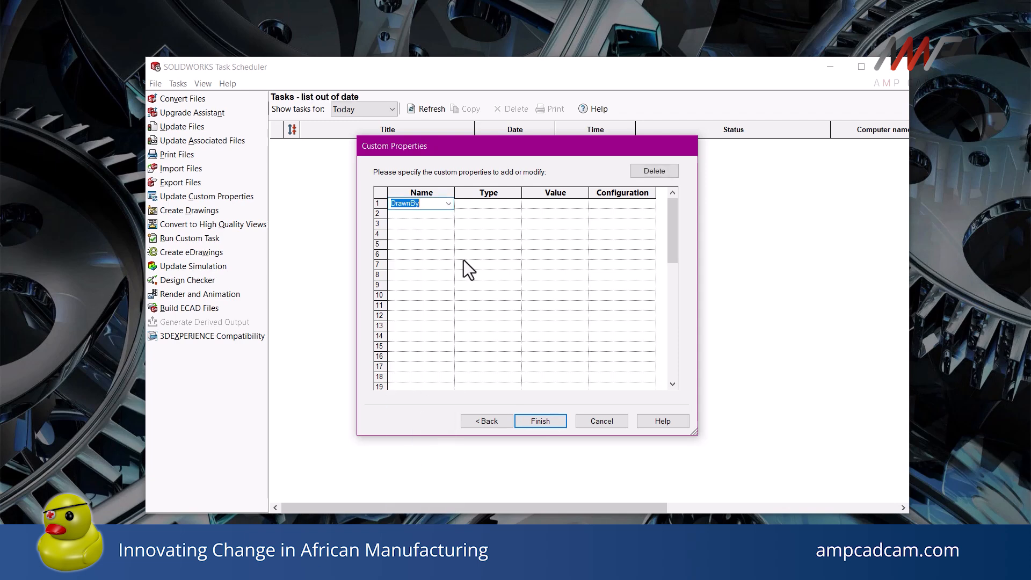
{"action": "left_click", "coordinate": [486, 204]}
{"action": "left_click", "coordinate": [484, 214]}
{"action": "left_click", "coordinate": [548, 204]}
{"action": "type", "text": "AVS"}
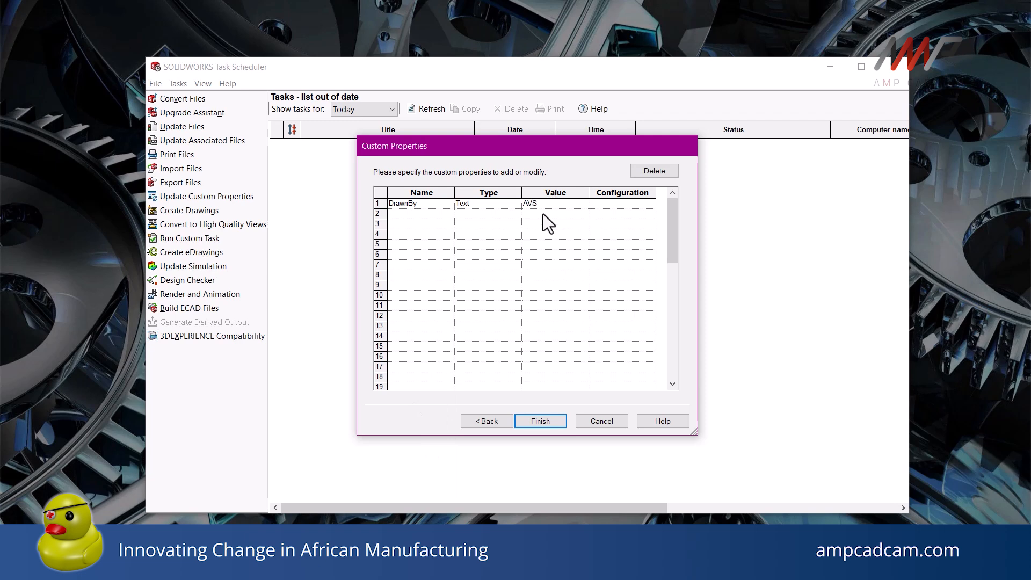
Add DrawnDate as the second custom property with type Date.
{"action": "left_click", "coordinate": [595, 202]}
{"action": "left_click", "coordinate": [440, 214]}
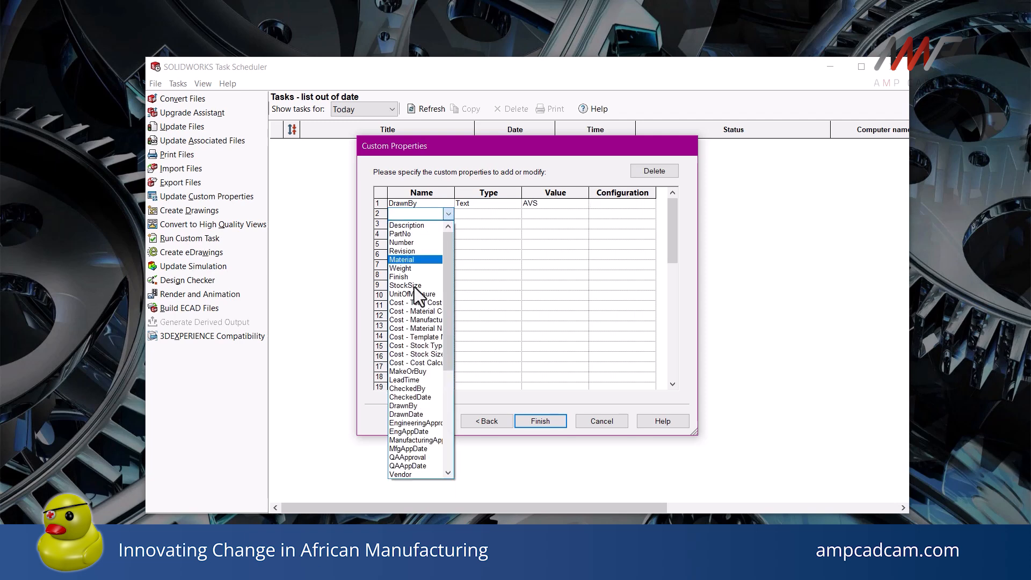
{"action": "left_click", "coordinate": [414, 411]}
{"action": "left_click", "coordinate": [464, 214]}
{"action": "left_click", "coordinate": [501, 234]}
{"action": "left_click", "coordinate": [557, 214]}
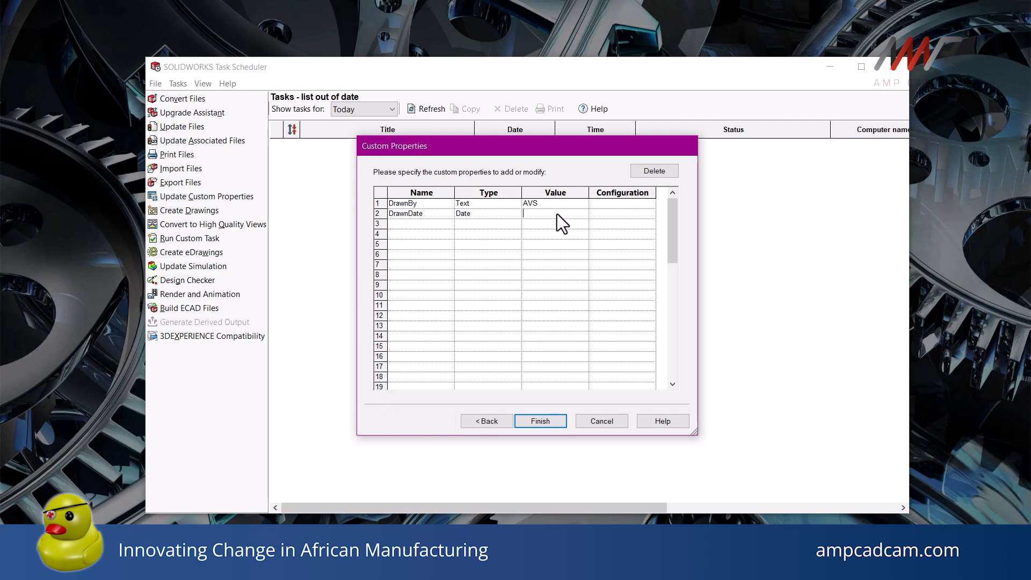
Add Vendor as the third custom property, with type Text and value AMP.
{"action": "left_click", "coordinate": [448, 224]}
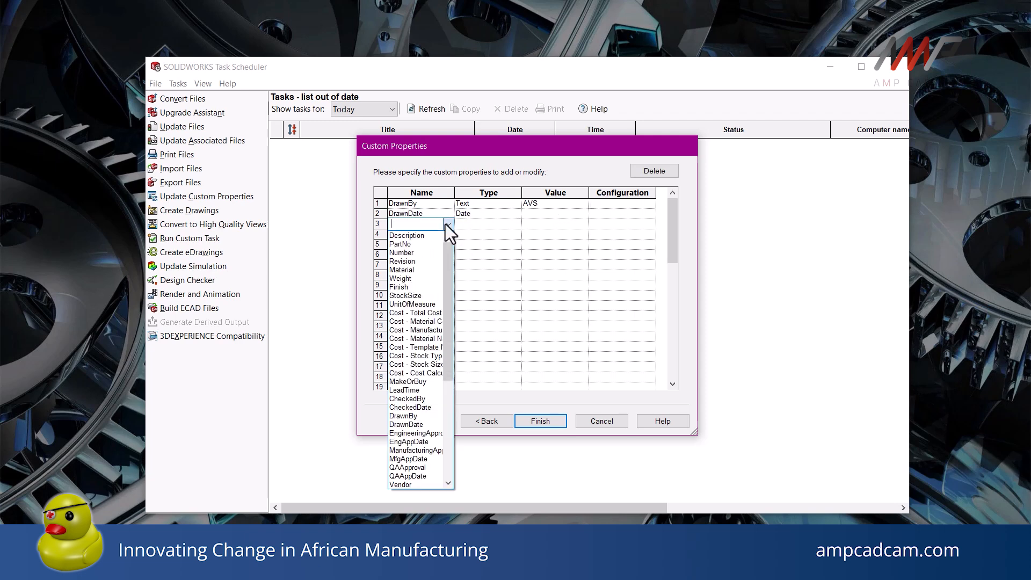
{"action": "left_click", "coordinate": [429, 485]}
{"action": "left_click", "coordinate": [486, 224]}
{"action": "left_click", "coordinate": [486, 234]}
{"action": "left_click", "coordinate": [536, 224]}
{"action": "type", "text": "AMP"}
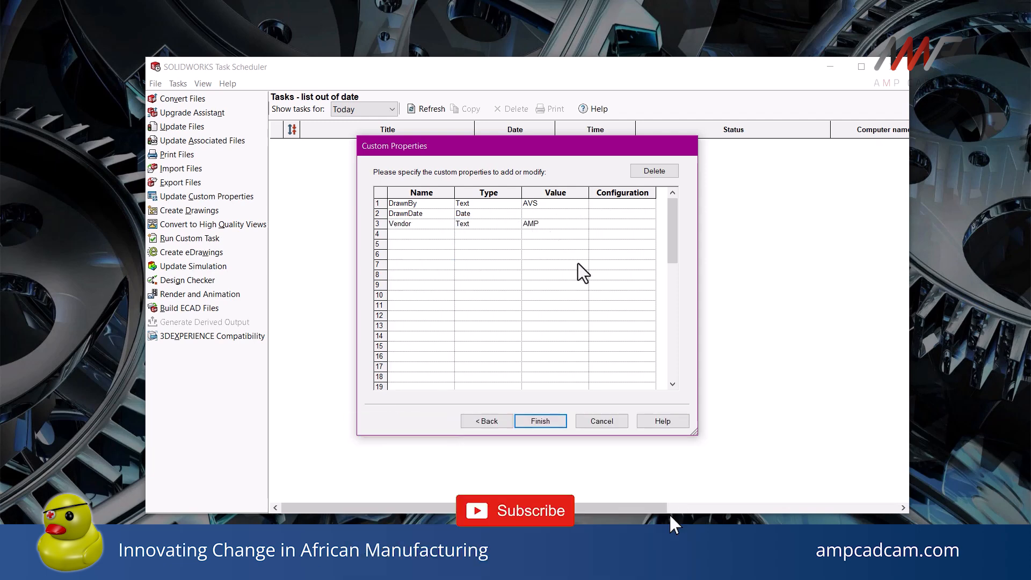
Set the DrawnDate value to 22/07/2024 and finish the custom properties task.
{"action": "left_click", "coordinate": [548, 211]}
{"action": "type", "text": "22/07/2024"}
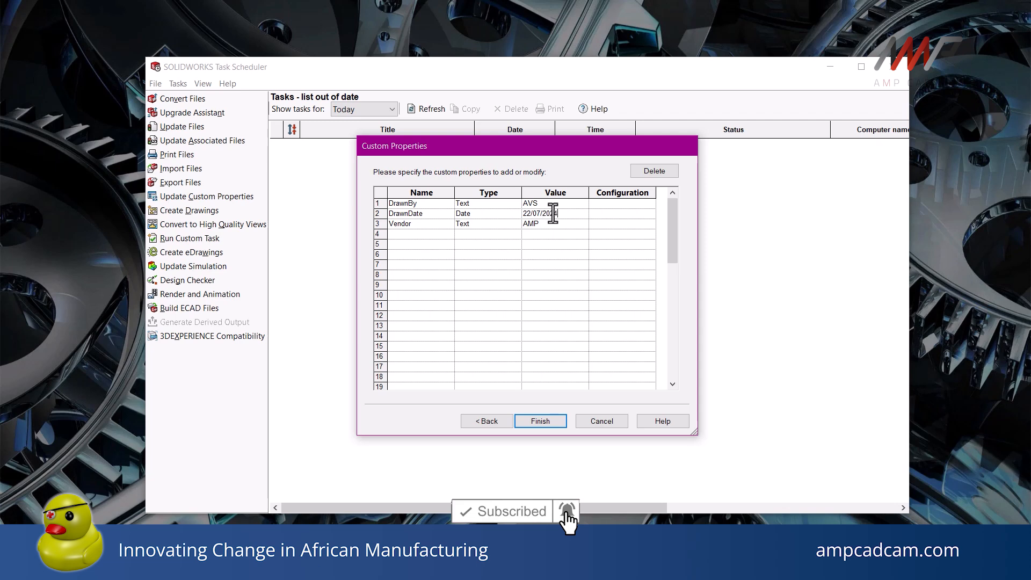
{"action": "left_click", "coordinate": [540, 421]}
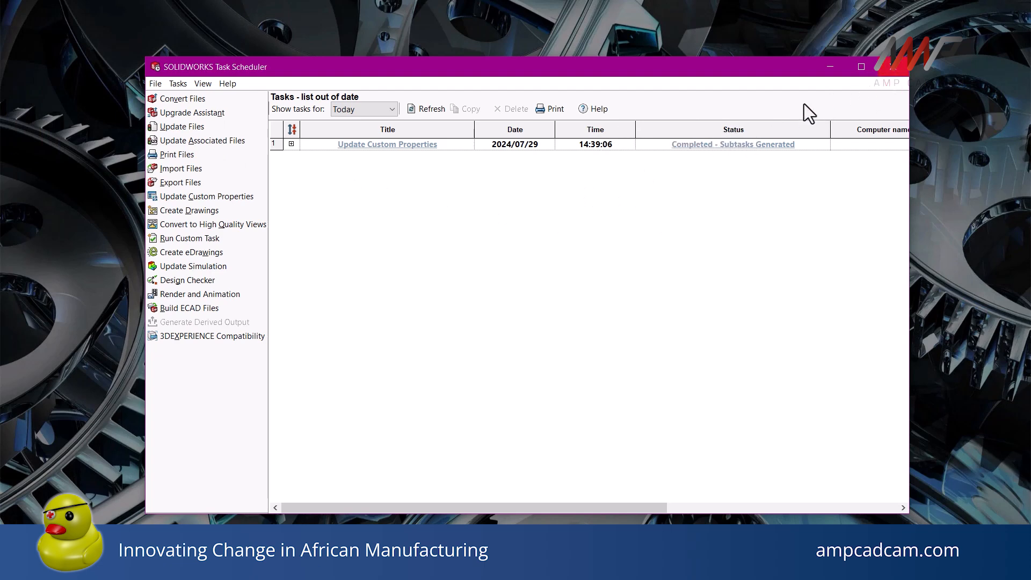
Start a Create Drawings task and add Cover.SLDPRT, Door.SLDPRT, Handle.SLDPRT and HandleMirror.SLDPRT from the Door Handle folder.
{"action": "left_click", "coordinate": [207, 207]}
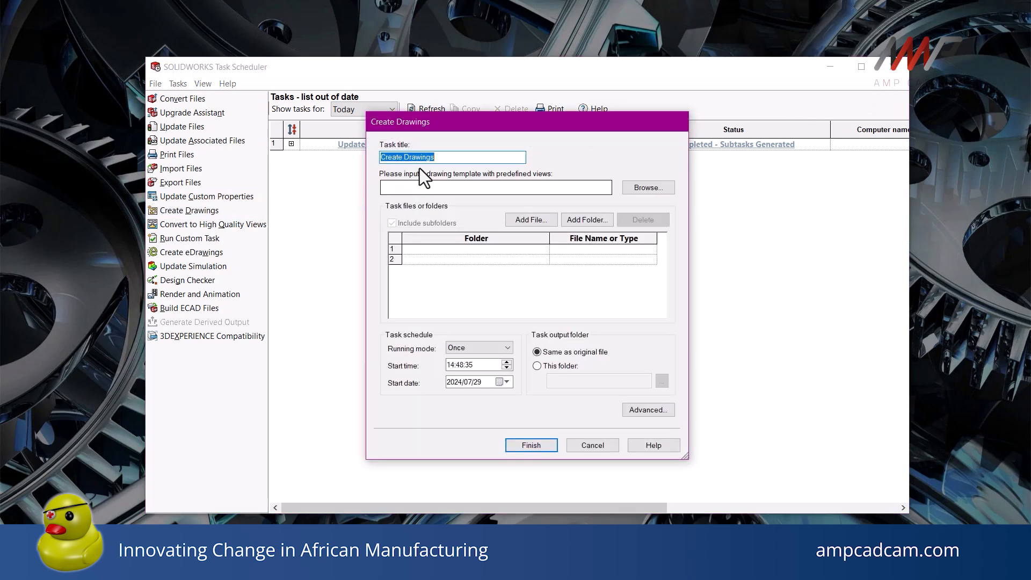
{"action": "left_click", "coordinate": [520, 219]}
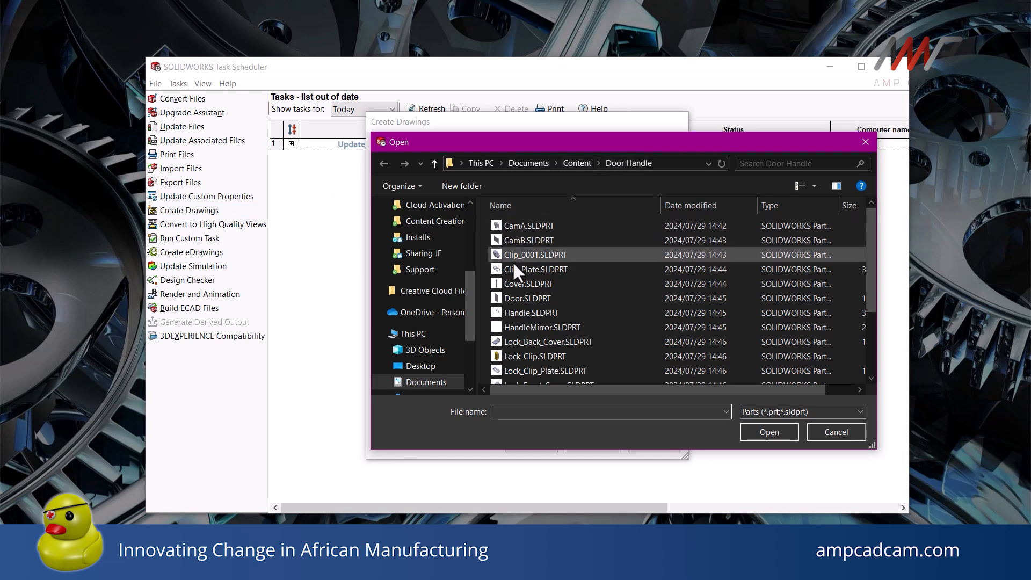
{"action": "scroll", "coordinate": [509, 290], "scroll_direction": "down", "scroll_amount": 2}
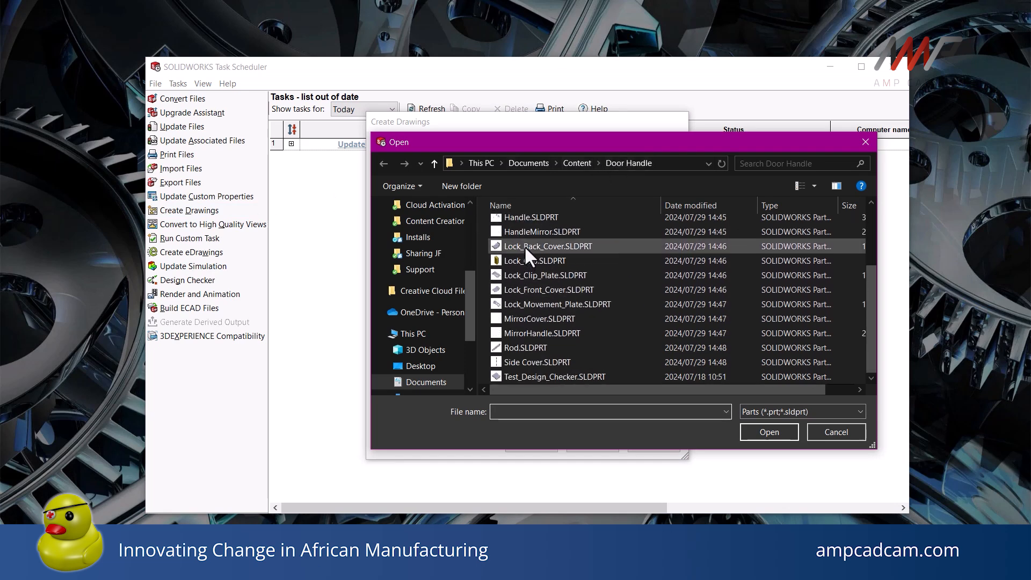
{"action": "scroll", "coordinate": [530, 256], "scroll_direction": "up", "scroll_amount": 2}
{"action": "left_click", "coordinate": [508, 225]}
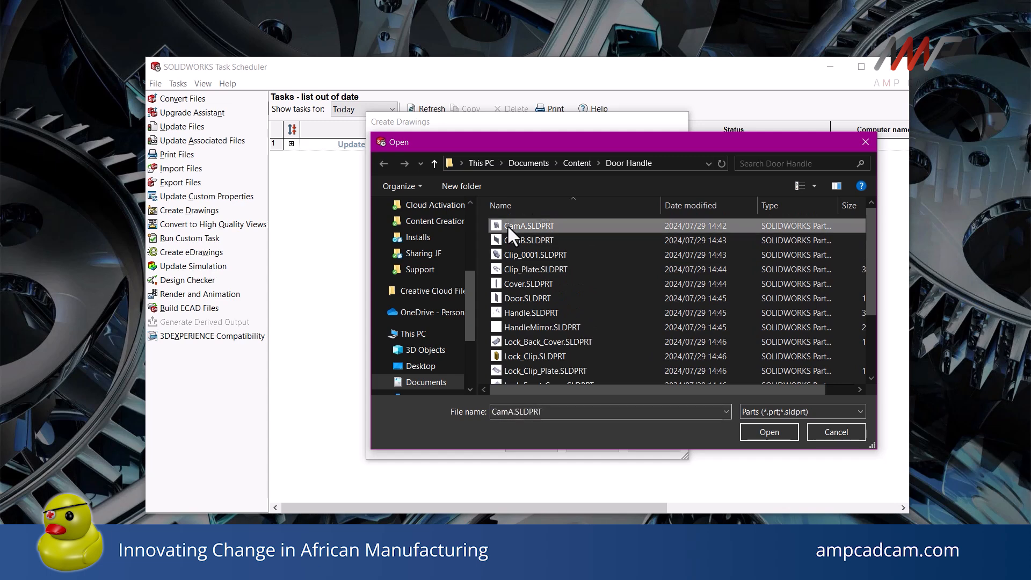
{"action": "scroll", "coordinate": [543, 285], "scroll_direction": "down", "scroll_amount": 1}
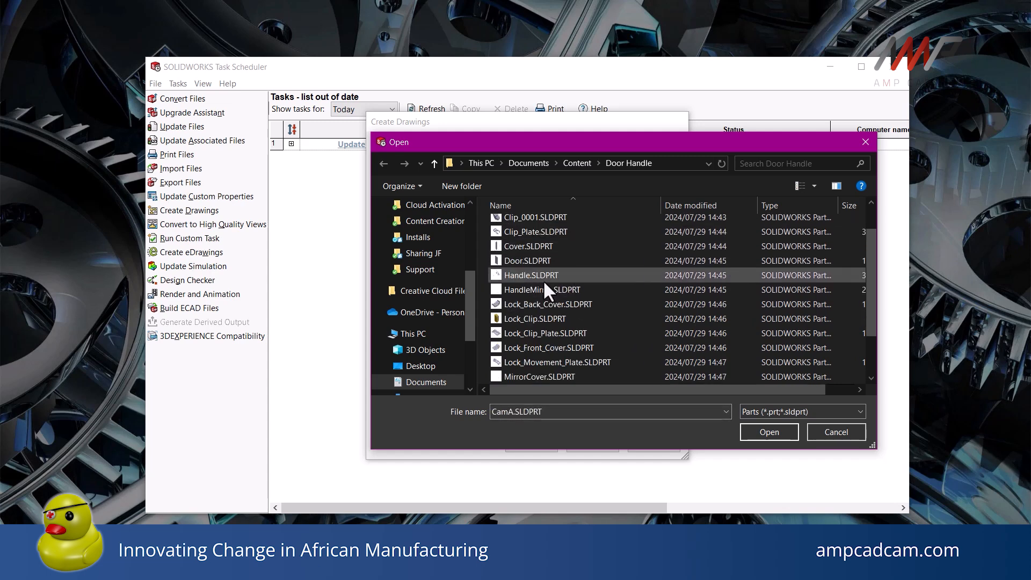
{"action": "left_click", "coordinate": [542, 279]}
{"action": "left_click", "coordinate": [540, 289], "text": "ctrl"}
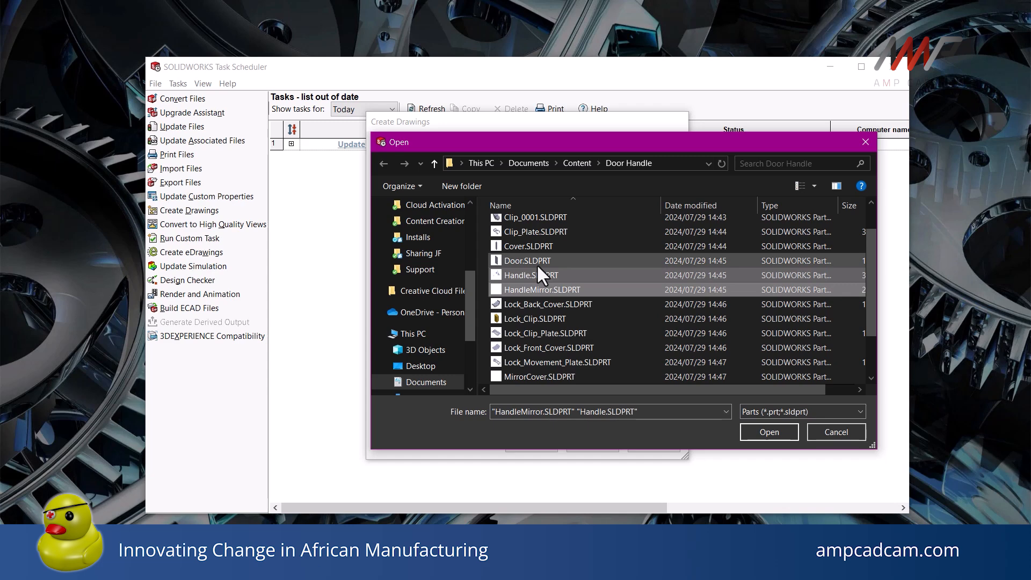
{"action": "left_click", "coordinate": [537, 263], "text": "ctrl"}
{"action": "left_click", "coordinate": [538, 288], "text": "ctrl"}
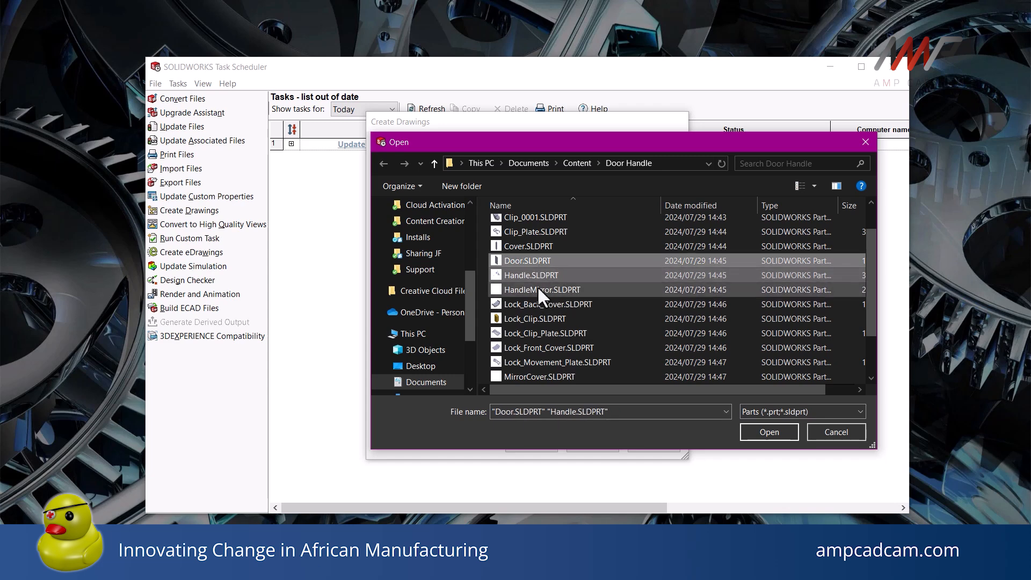
{"action": "left_click", "coordinate": [538, 287], "text": "ctrl"}
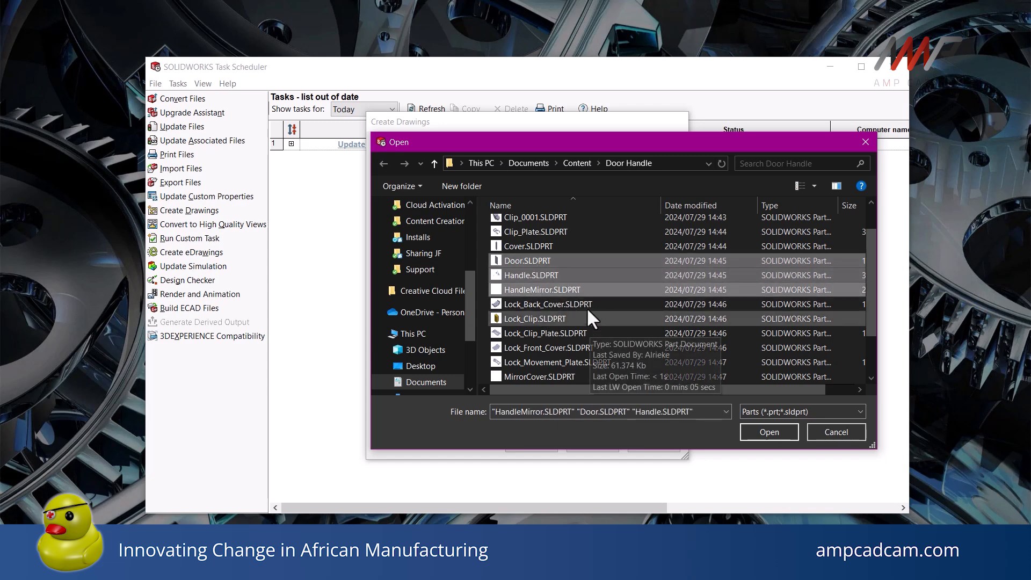
{"action": "left_click", "coordinate": [528, 248], "text": "shift"}
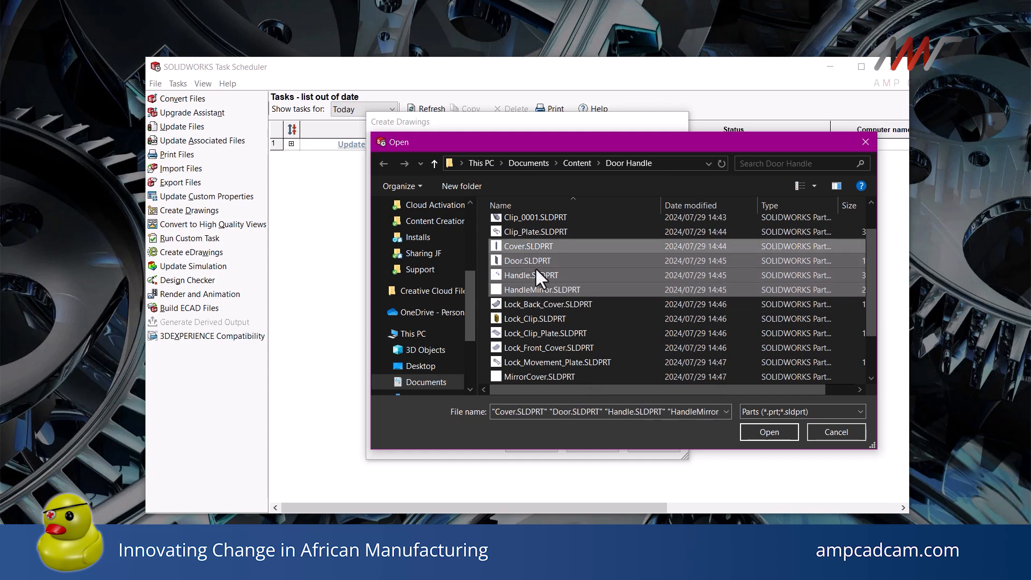
{"action": "left_click", "coordinate": [766, 432]}
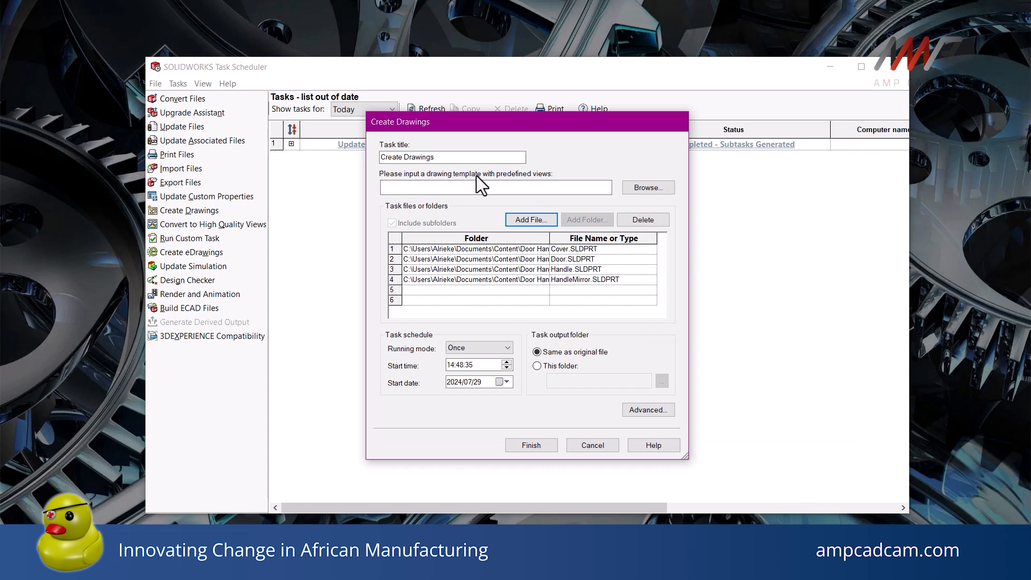
Assign AMP DRW.DRWDOT from the Template Files folder as the drawing template for the task.
{"action": "left_click", "coordinate": [653, 187]}
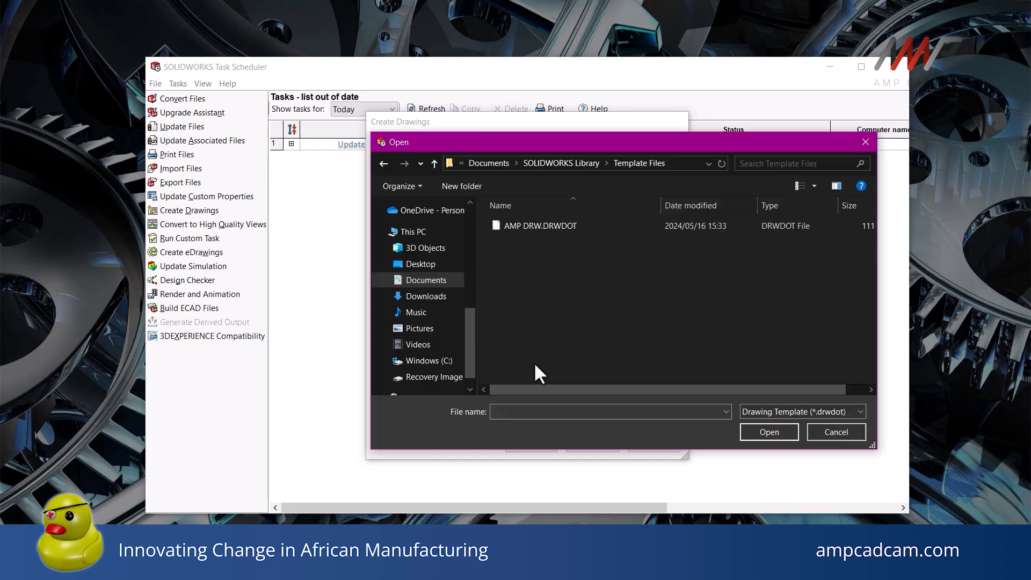
{"action": "left_click", "coordinate": [546, 228]}
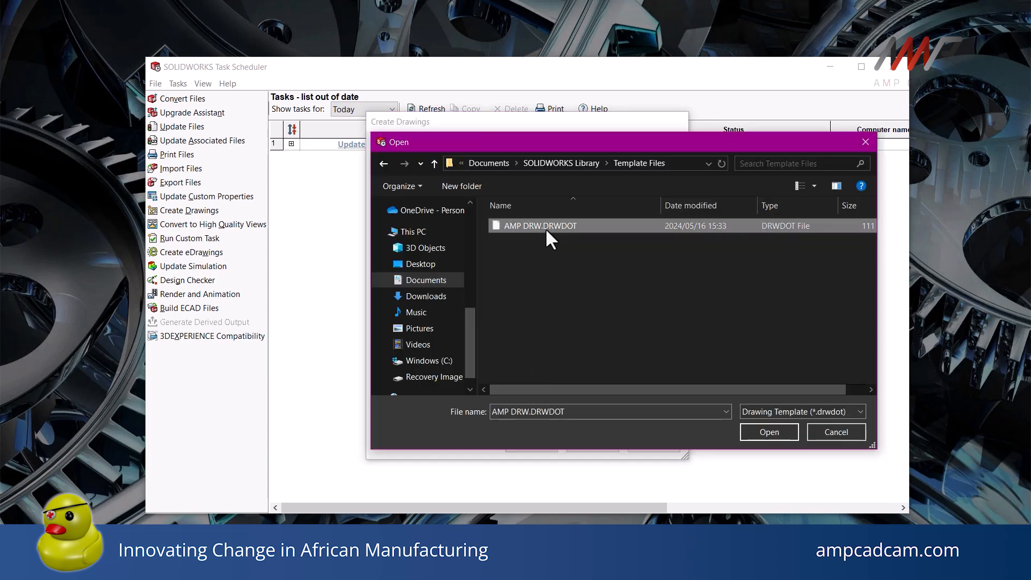
{"action": "left_click", "coordinate": [753, 433]}
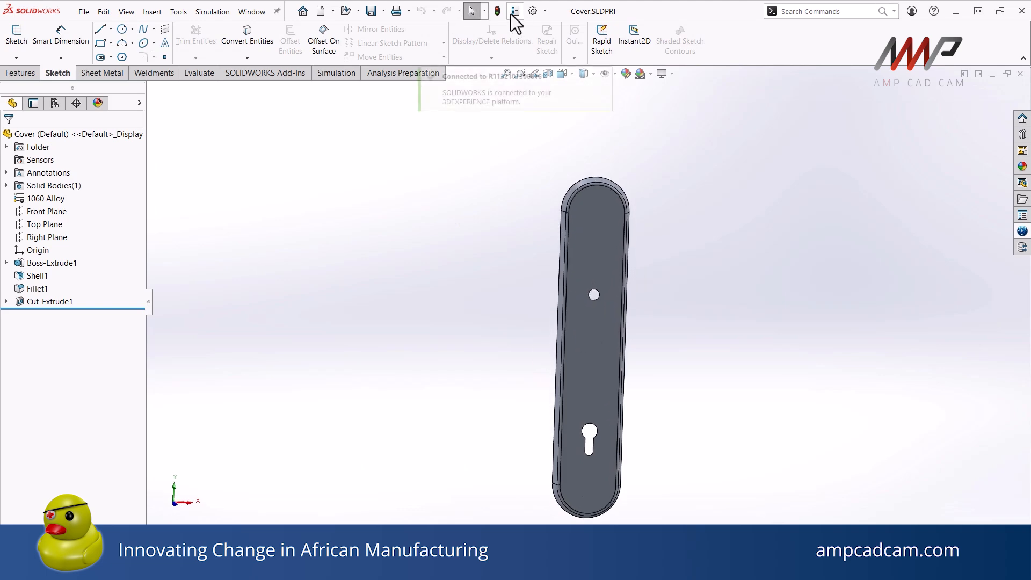
Switch to SOLIDWORKS and check the custom properties of the Cover part.
{"action": "left_click", "coordinate": [512, 12]}
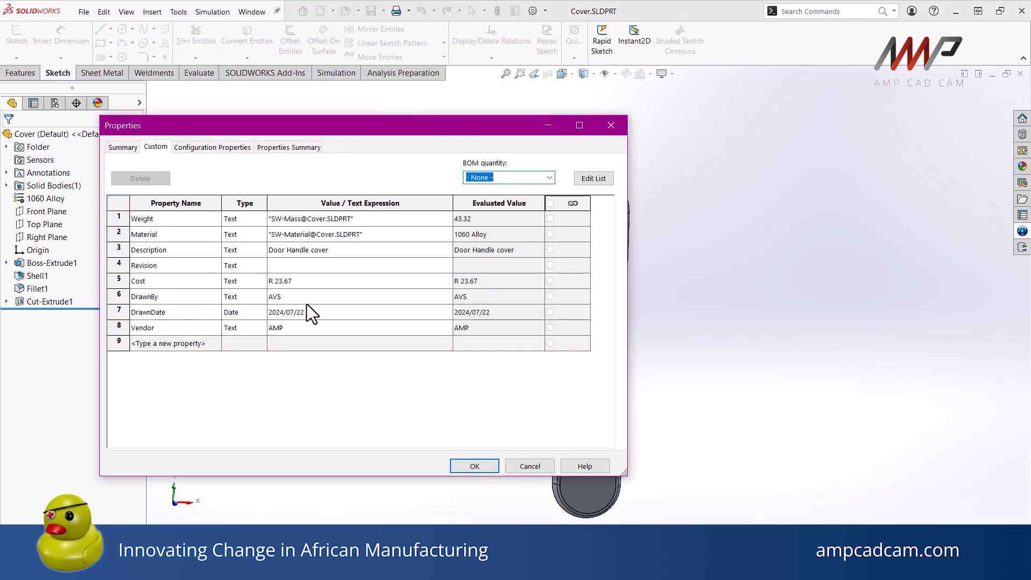
{"action": "left_click", "coordinate": [474, 466]}
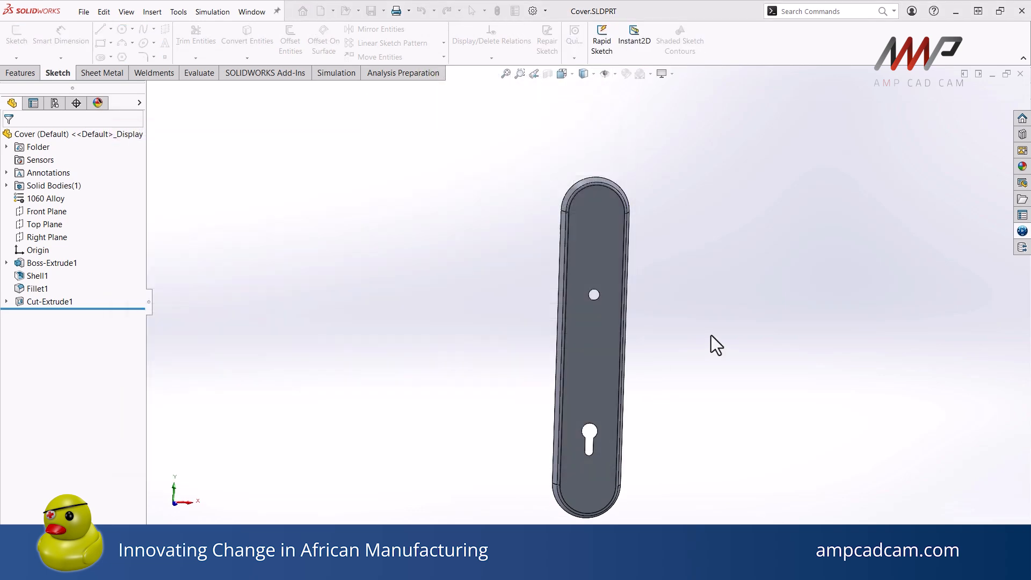
Open the drawing Cover.SLDDRW from the Door Handle folder, filtering the file list to drawings only.
{"action": "left_click", "coordinate": [348, 10]}
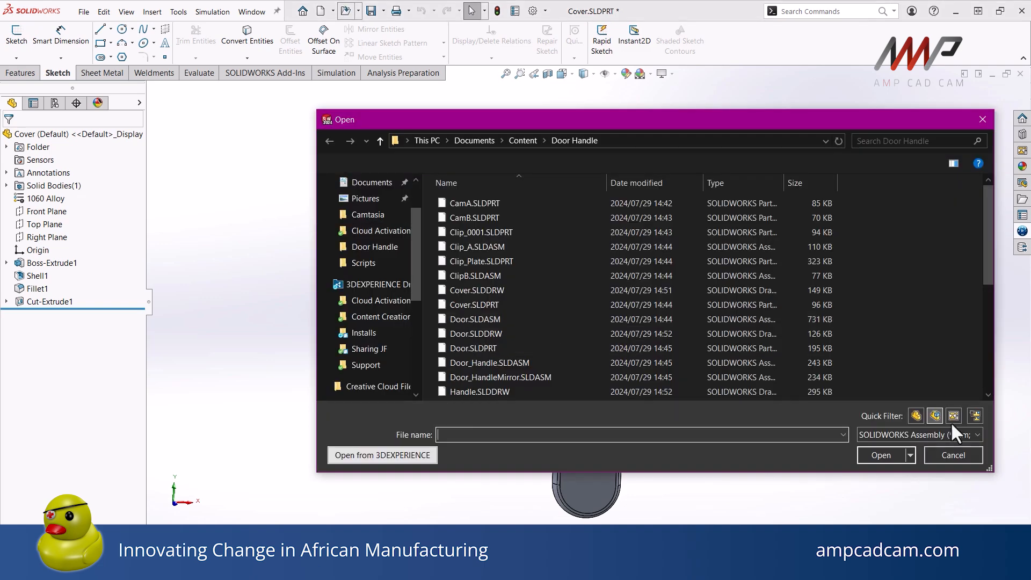
{"action": "left_click", "coordinate": [935, 416]}
{"action": "left_click", "coordinate": [954, 416]}
{"action": "left_click", "coordinate": [477, 203]}
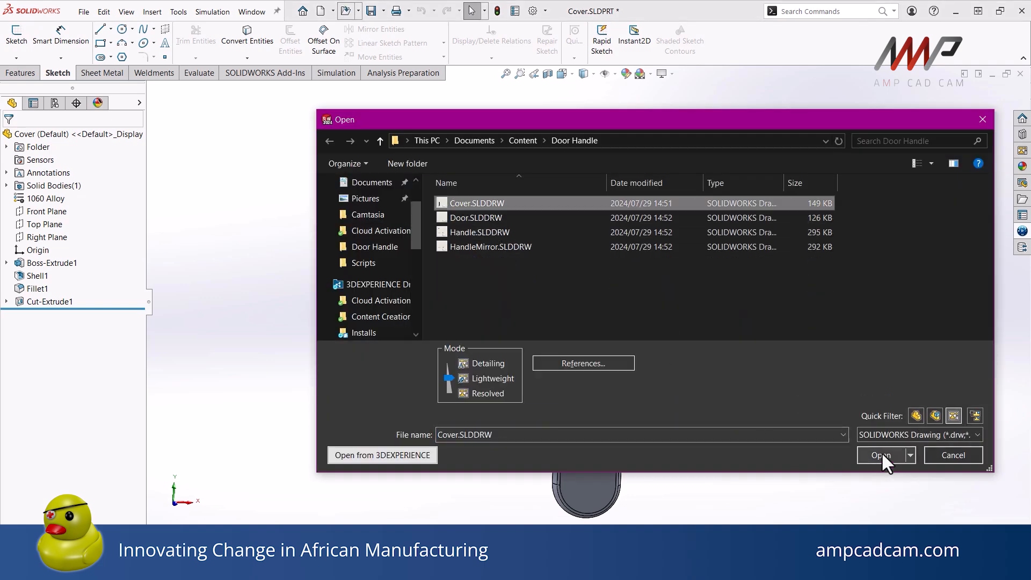
{"action": "left_click", "coordinate": [881, 455]}
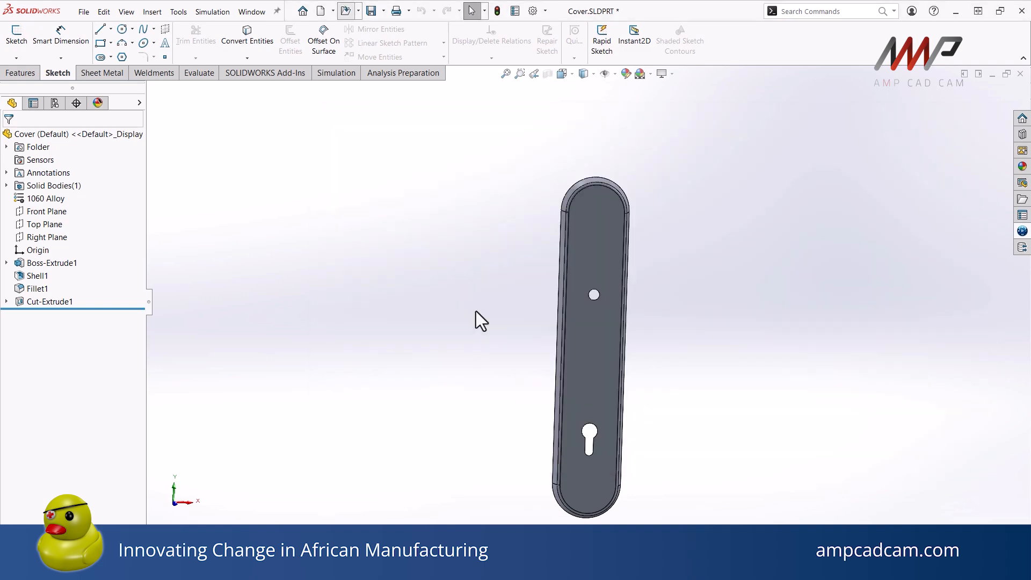